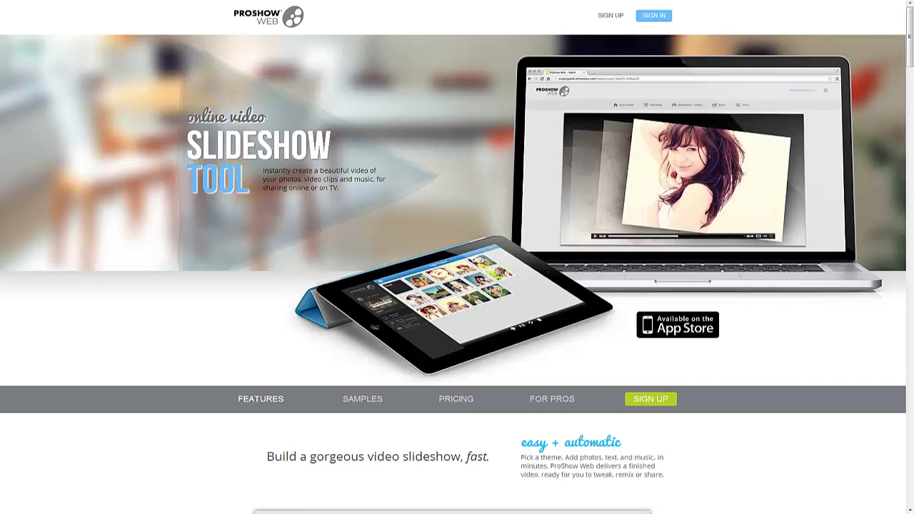
Step: Sign in to the ProShow Web account from the home page
{"action": "left_click", "coordinate": [653, 20]}
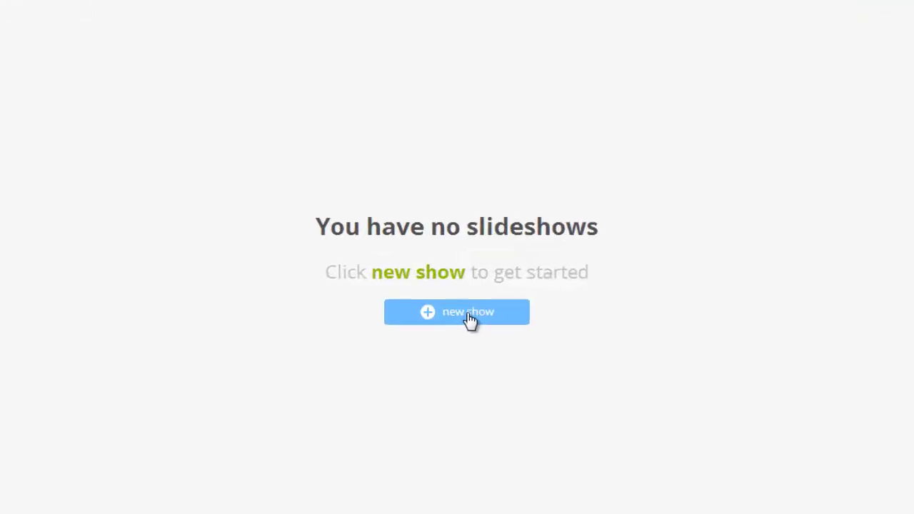
Step: Start a new slideshow and preview the Birthday, Bloom, Candlelight and Casual Modern themes
{"action": "left_click", "coordinate": [471, 321]}
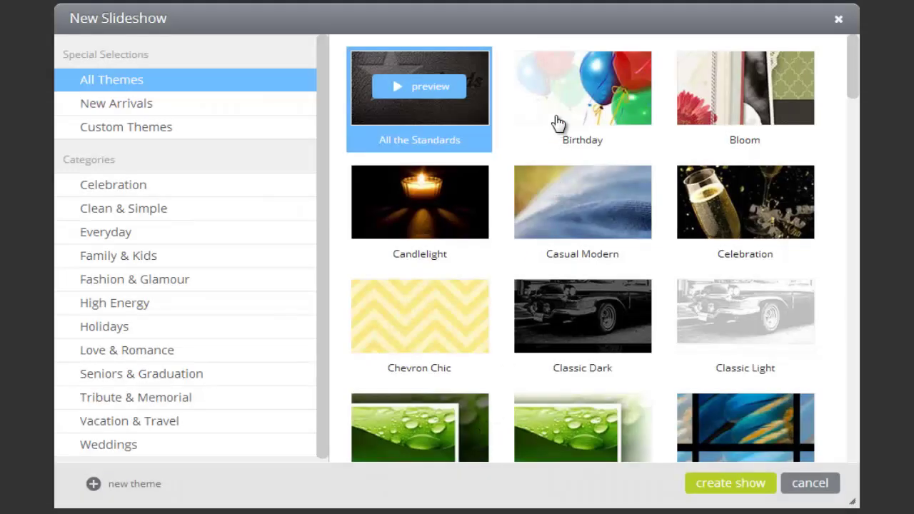
{"action": "left_click", "coordinate": [559, 123]}
{"action": "left_click", "coordinate": [741, 118]}
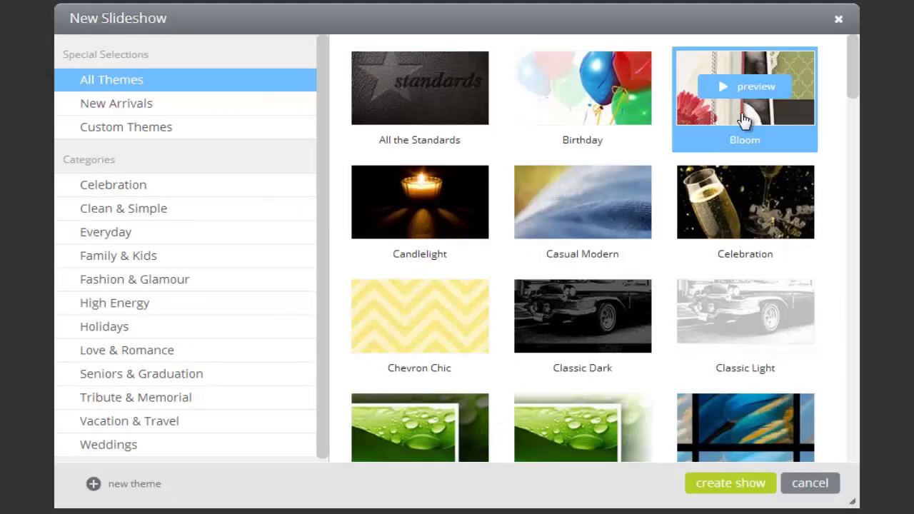
{"action": "left_click", "coordinate": [438, 235]}
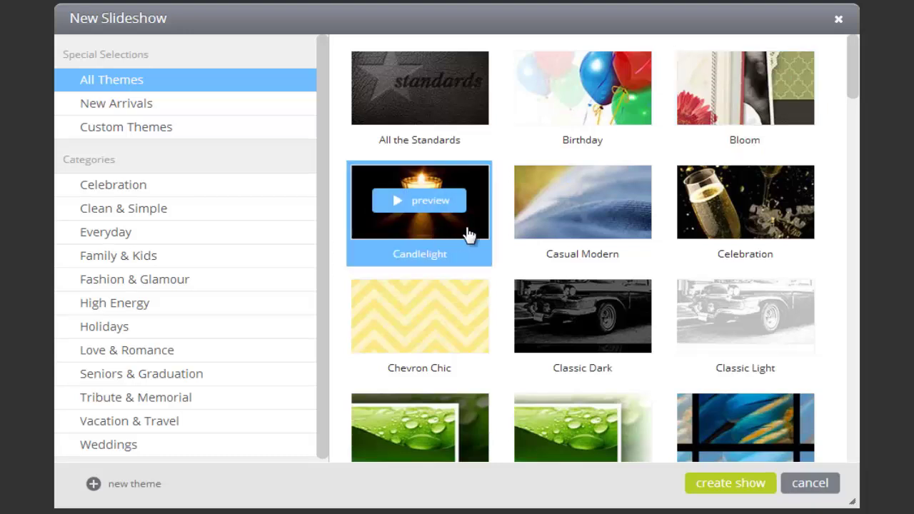
{"action": "left_click", "coordinate": [584, 232]}
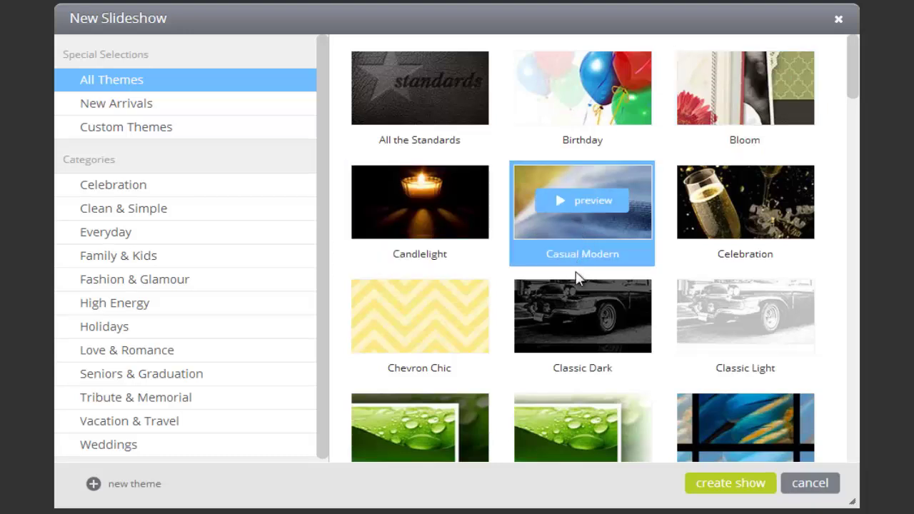
Step: Filter Celebration, Everyday and Holidays themes, then choose Damask Elegance from All Themes
{"action": "left_click", "coordinate": [120, 184]}
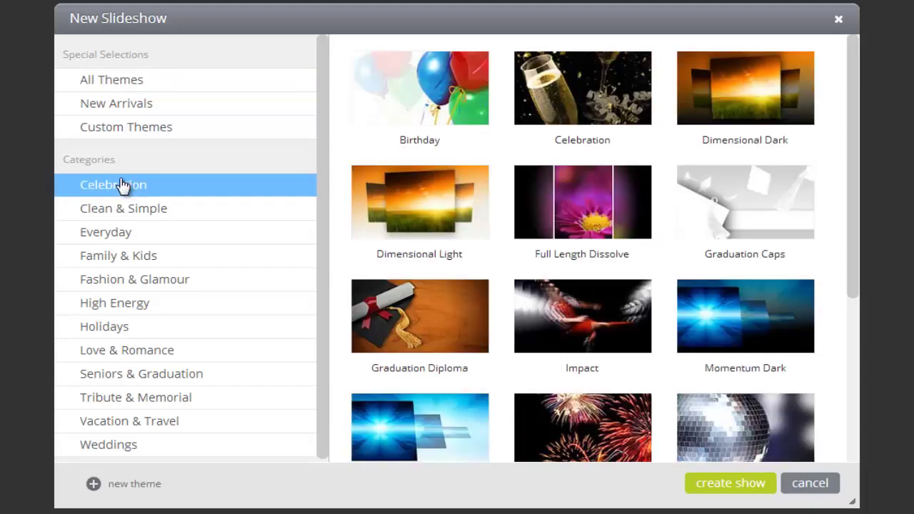
{"action": "left_click", "coordinate": [126, 236]}
{"action": "left_click", "coordinate": [124, 330]}
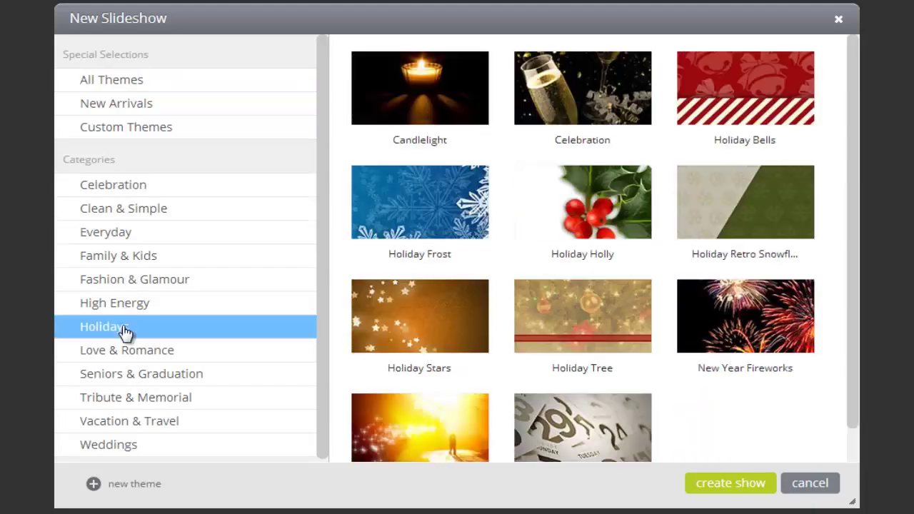
{"action": "left_click", "coordinate": [126, 87]}
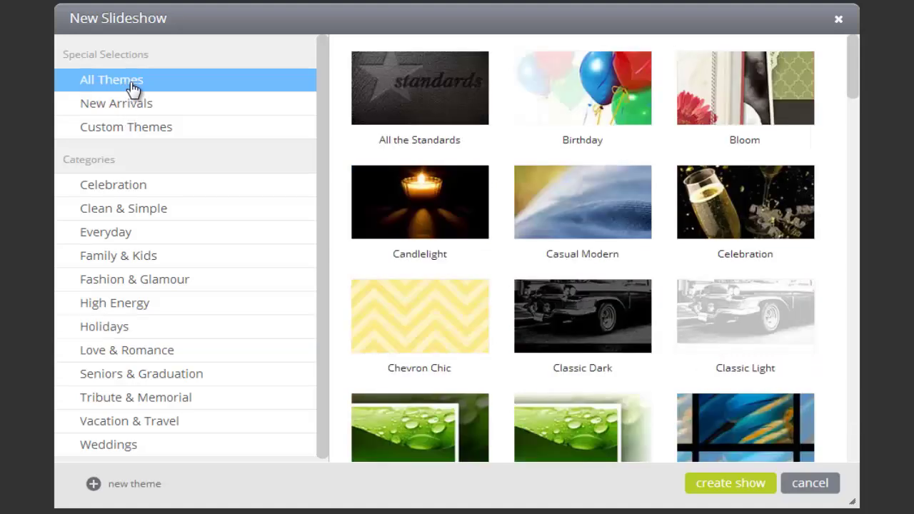
{"action": "left_click_drag", "start_coordinate": [850, 82], "coordinate": [848, 112]}
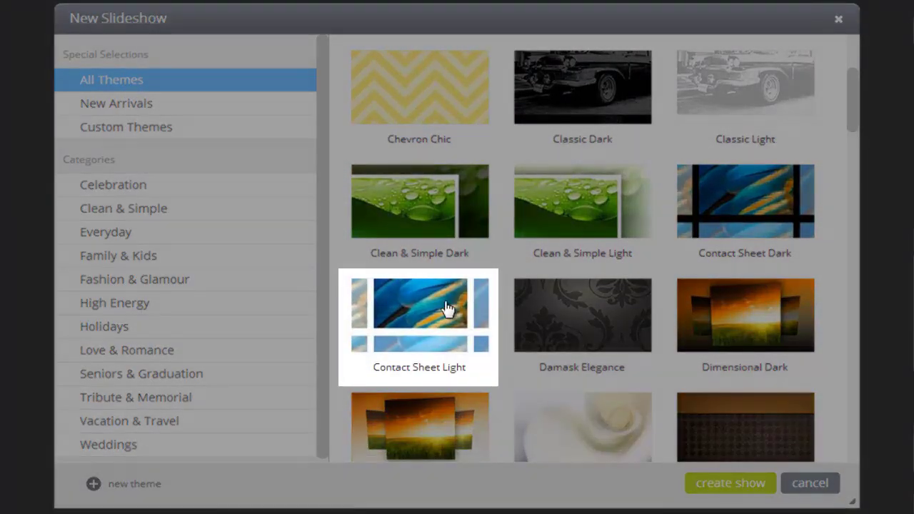
{"action": "mouse_move", "coordinate": [491, 322]}
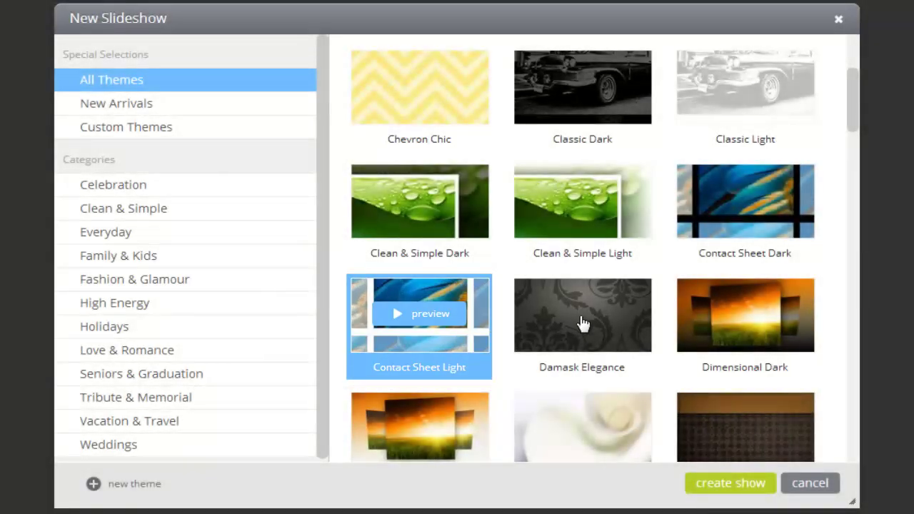
{"action": "left_click", "coordinate": [583, 324]}
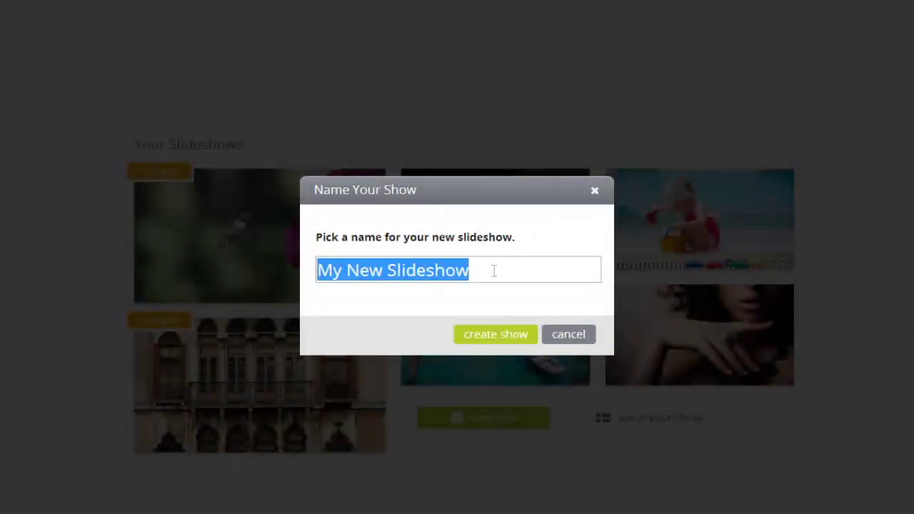
Step: Replace 'My New Slideshow' with the couple's wedding title as the show name
{"action": "type", "text": "Anita and David's Wedding"}
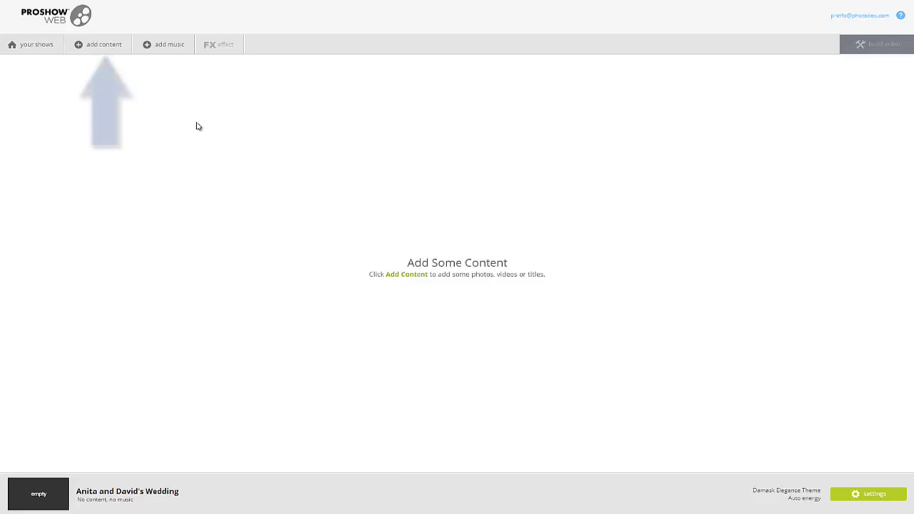
Step: Add photos first-show-psweb-01 through -10 from the computer to the show
{"action": "left_click", "coordinate": [104, 47]}
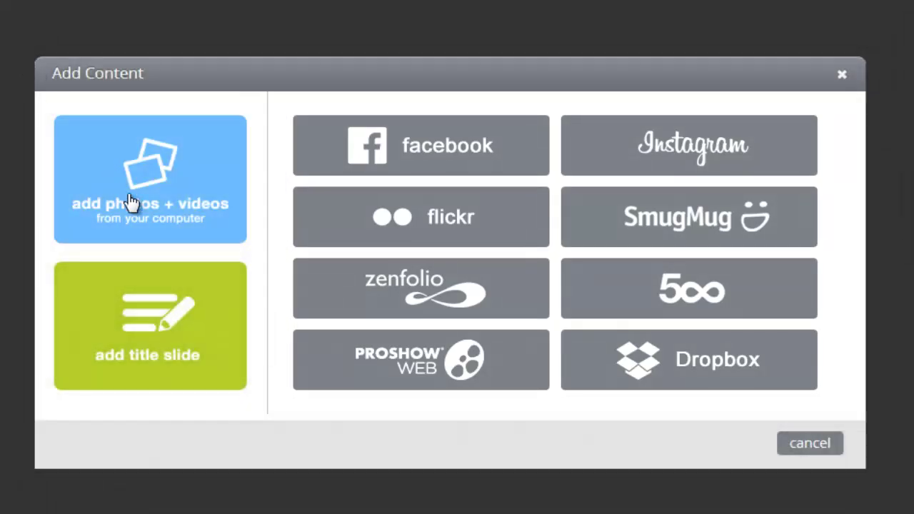
{"action": "left_click", "coordinate": [143, 216]}
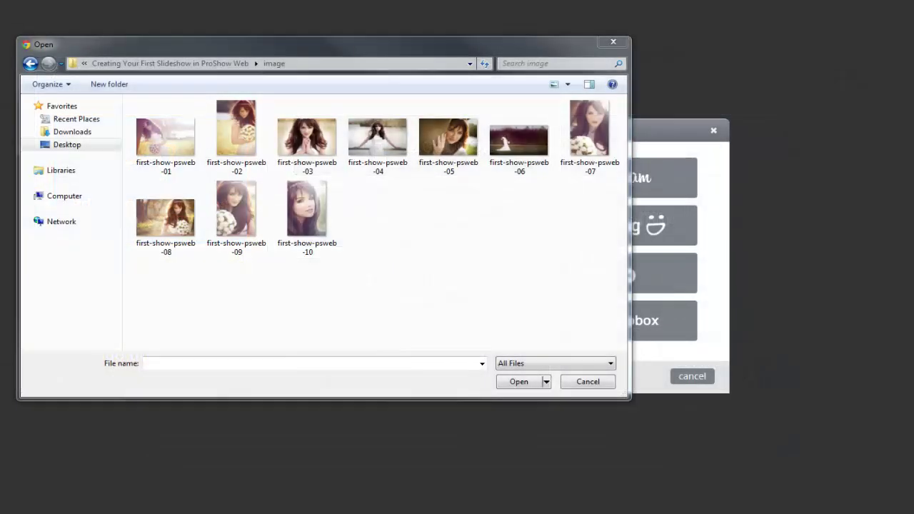
{"action": "left_click", "coordinate": [158, 147]}
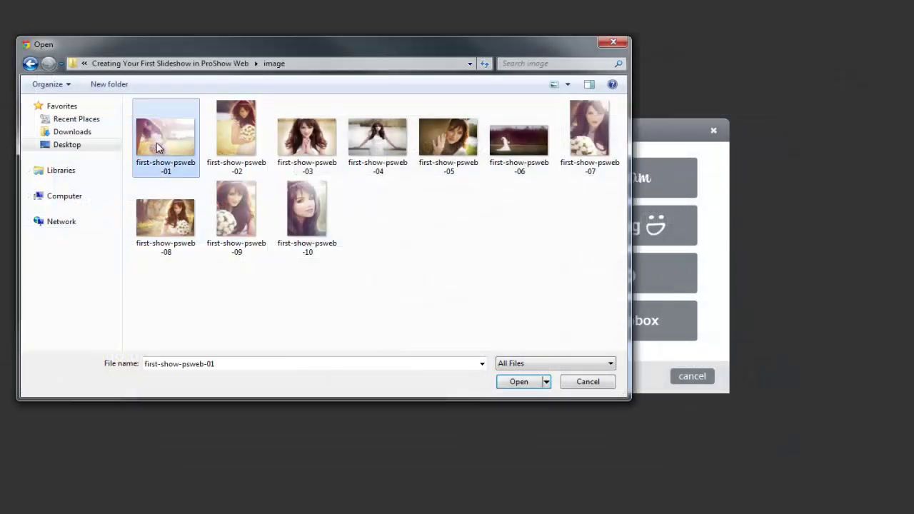
{"action": "left_click", "coordinate": [295, 227], "text": "shift"}
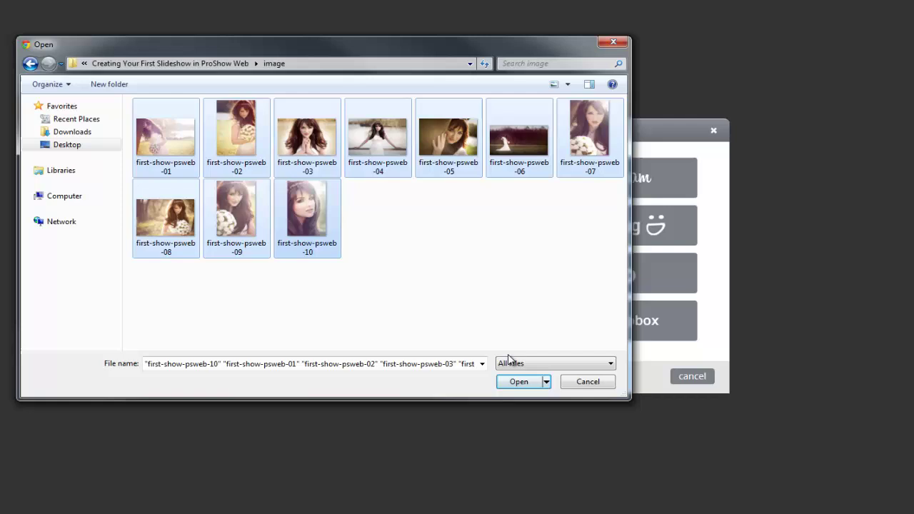
{"action": "left_click", "coordinate": [525, 386]}
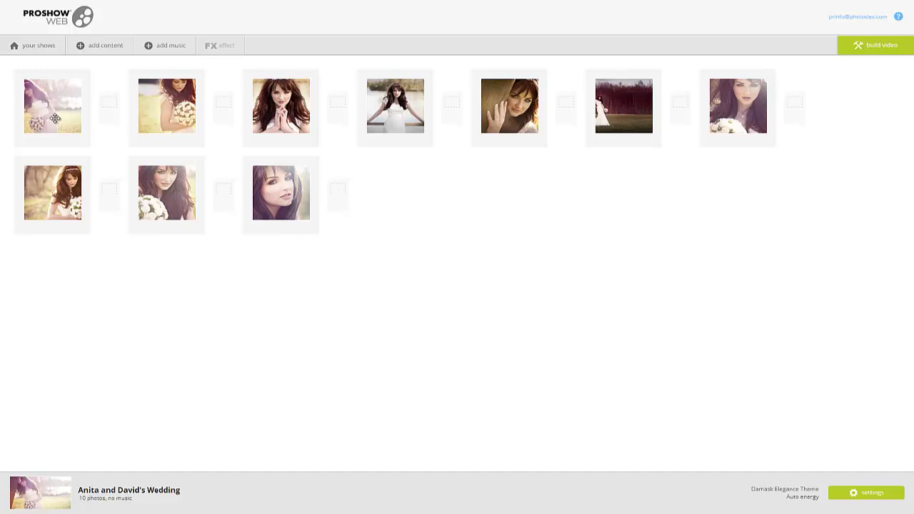
Step: Move the pale opening photo to the end and the dark forest photo to third
{"action": "left_click_drag", "start_coordinate": [54, 118], "coordinate": [295, 196]}
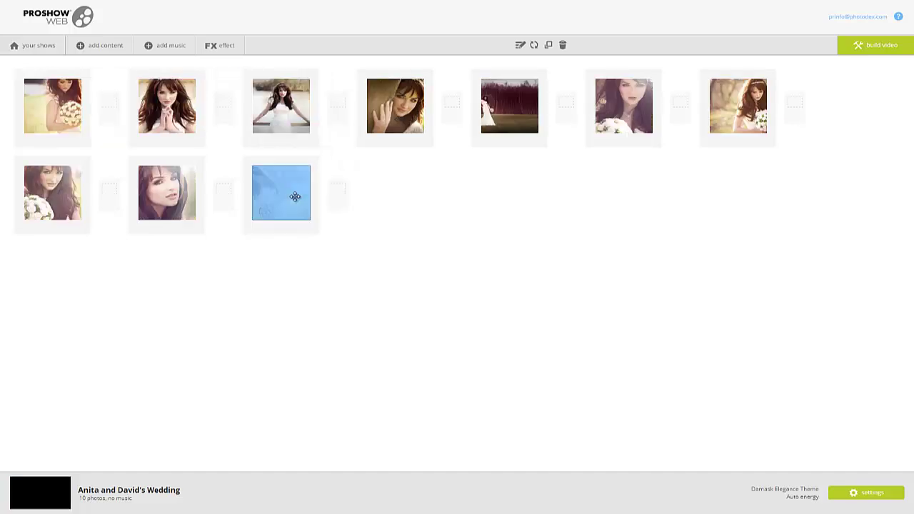
{"action": "left_click_drag", "start_coordinate": [504, 116], "coordinate": [264, 119]}
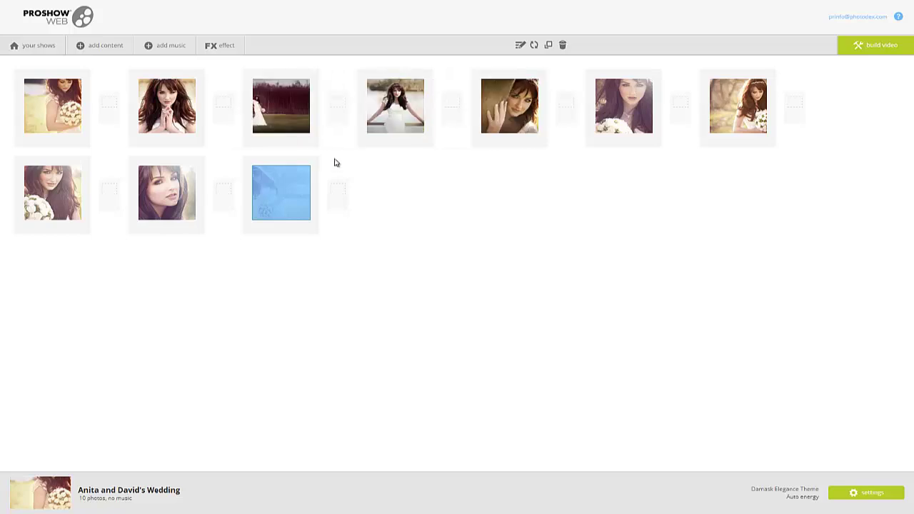
{"action": "left_click", "coordinate": [390, 205]}
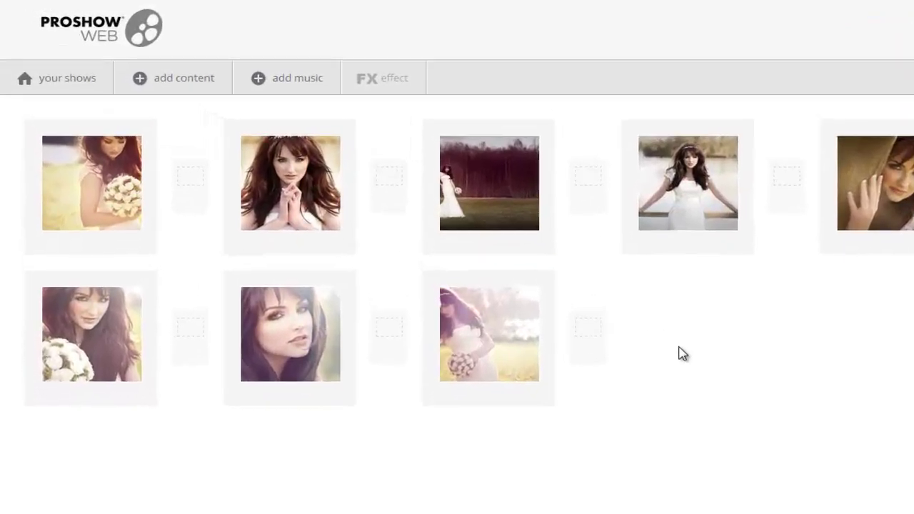
Step: Create a title slide captioned with the couple's names and move it to first position
{"action": "left_click", "coordinate": [185, 85]}
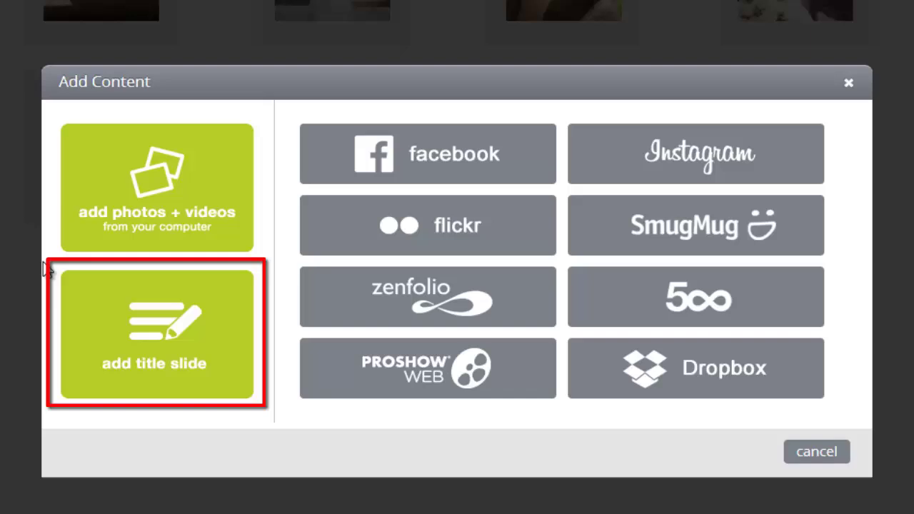
{"action": "left_click", "coordinate": [106, 320]}
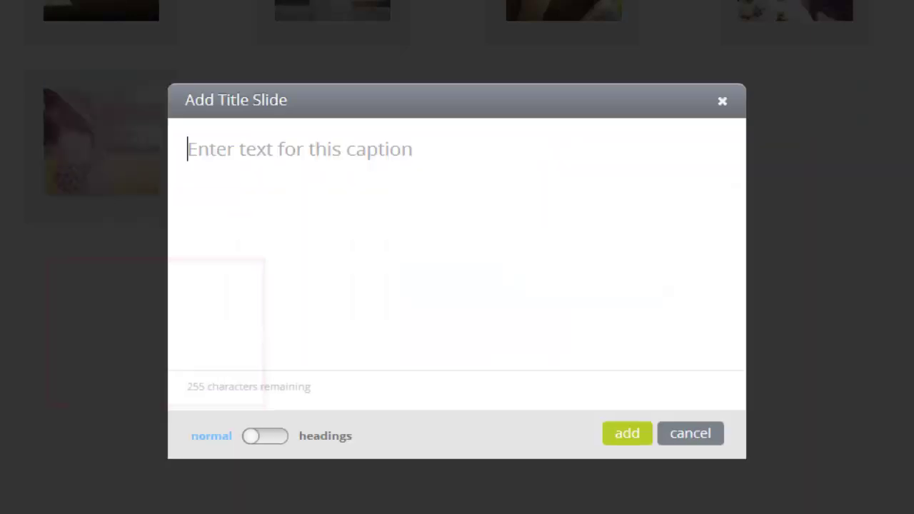
{"action": "type", "text": "Anita and "}
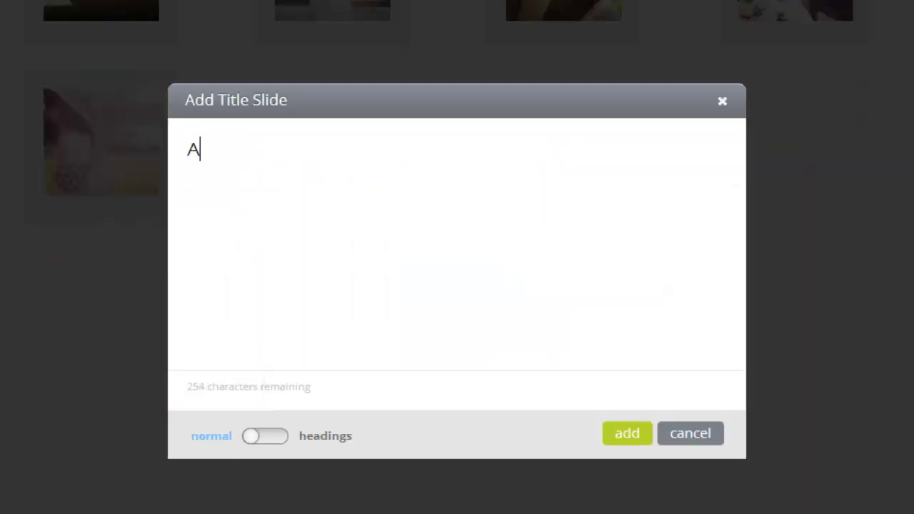
{"action": "type", "text": "David"}
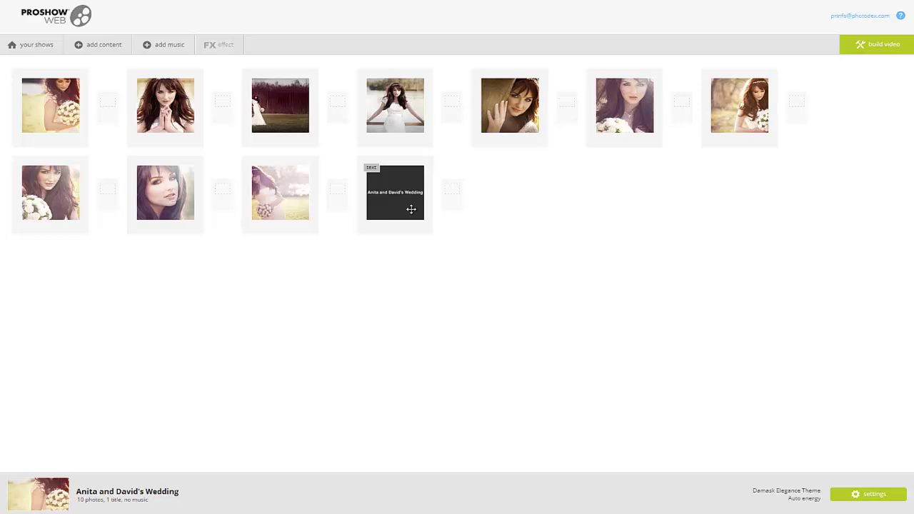
{"action": "left_click_drag", "start_coordinate": [411, 208], "coordinate": [59, 121]}
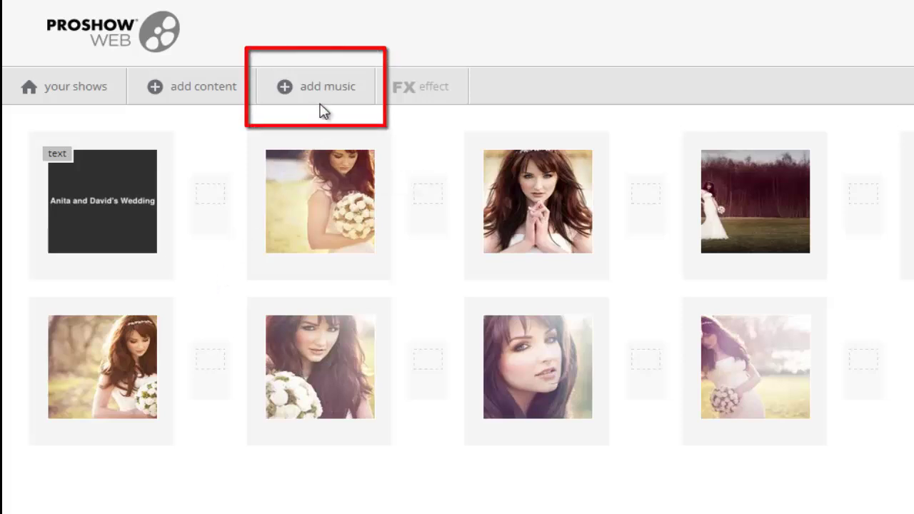
Step: Preview library song Coming Home, star it as a favorite, and add it as the track
{"action": "left_click", "coordinate": [321, 109]}
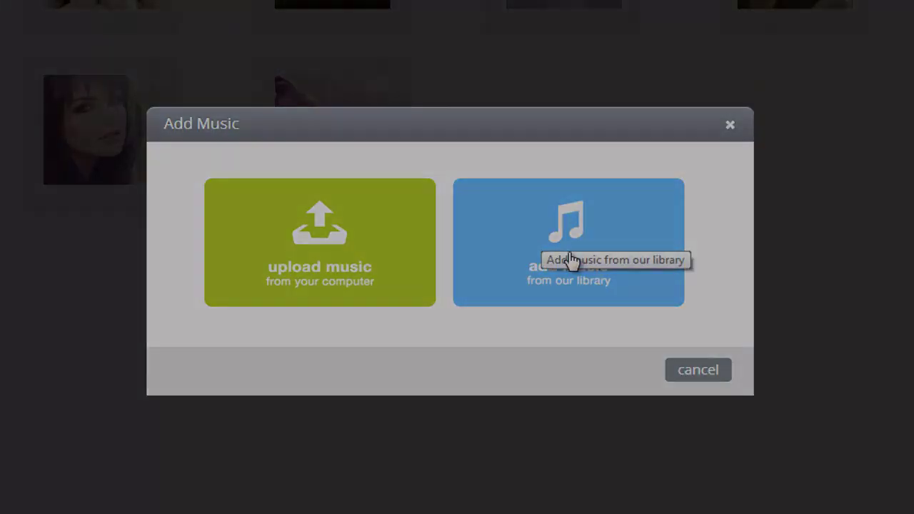
{"action": "left_click", "coordinate": [570, 260]}
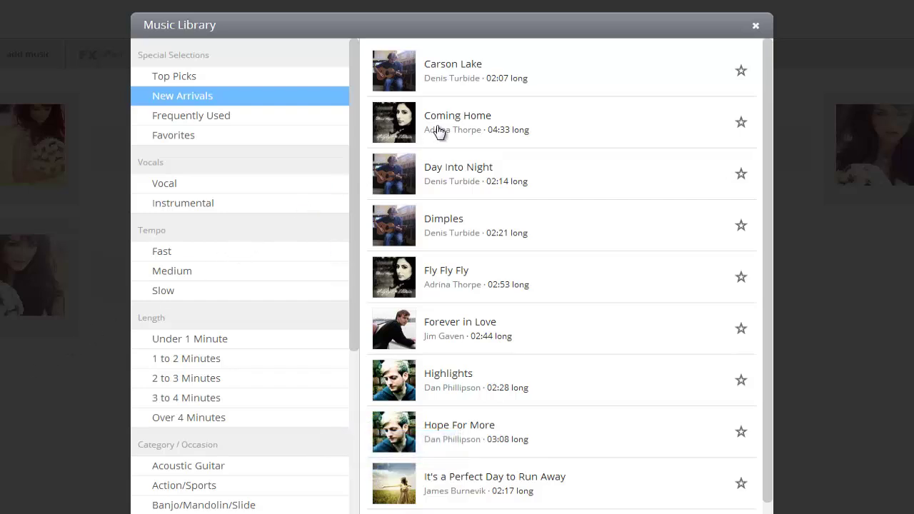
{"action": "left_click", "coordinate": [416, 130]}
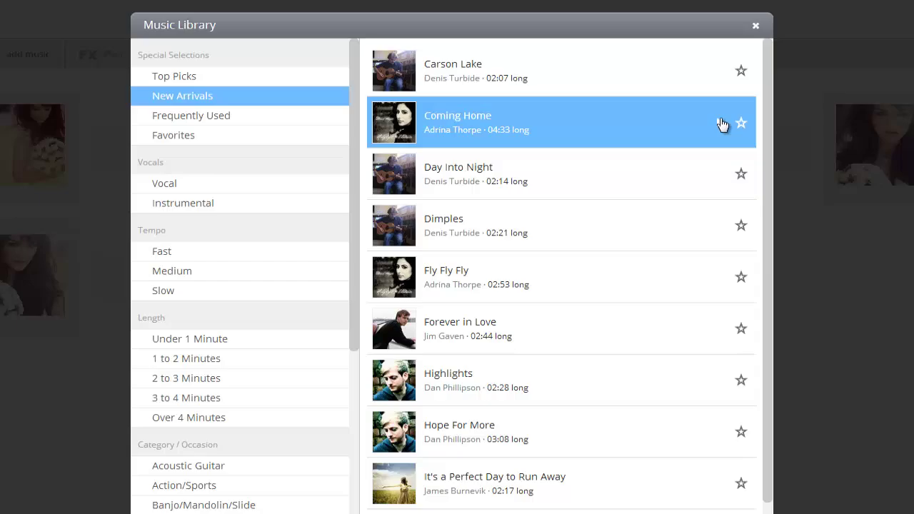
{"action": "left_click", "coordinate": [720, 122]}
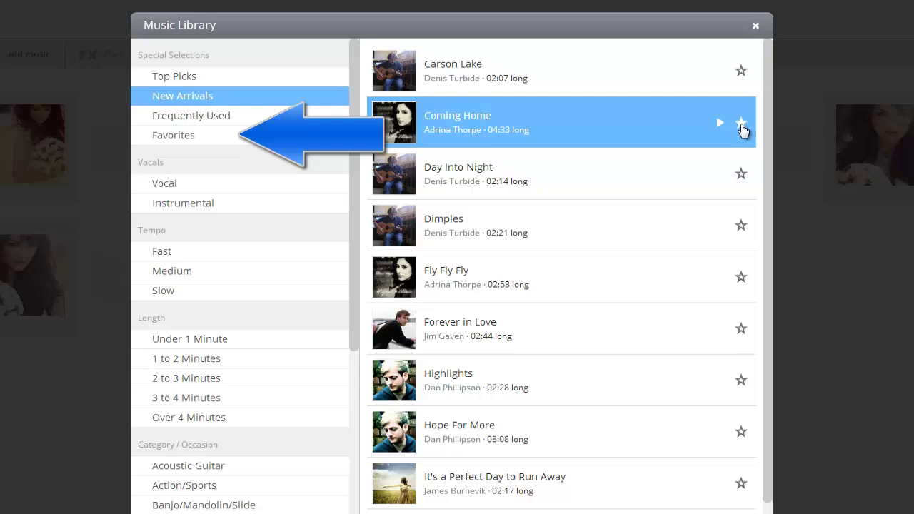
{"action": "left_click", "coordinate": [742, 125]}
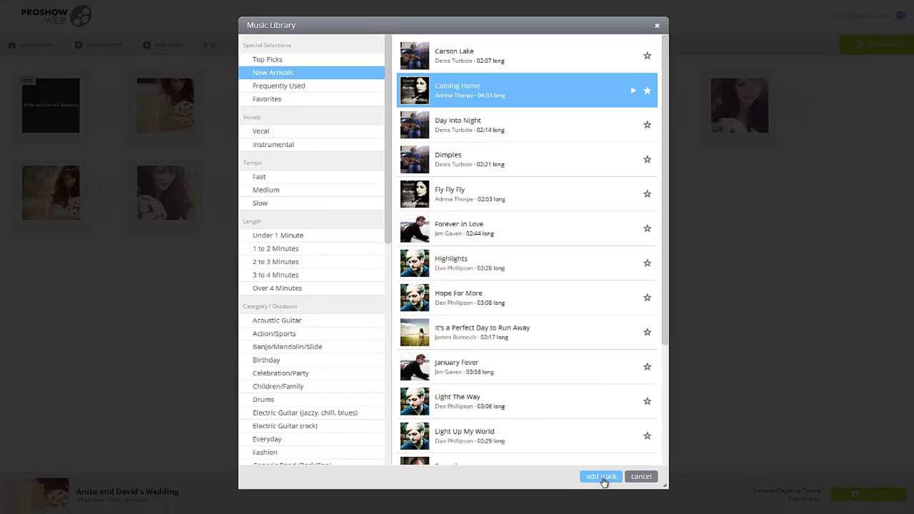
{"action": "left_click", "coordinate": [601, 476]}
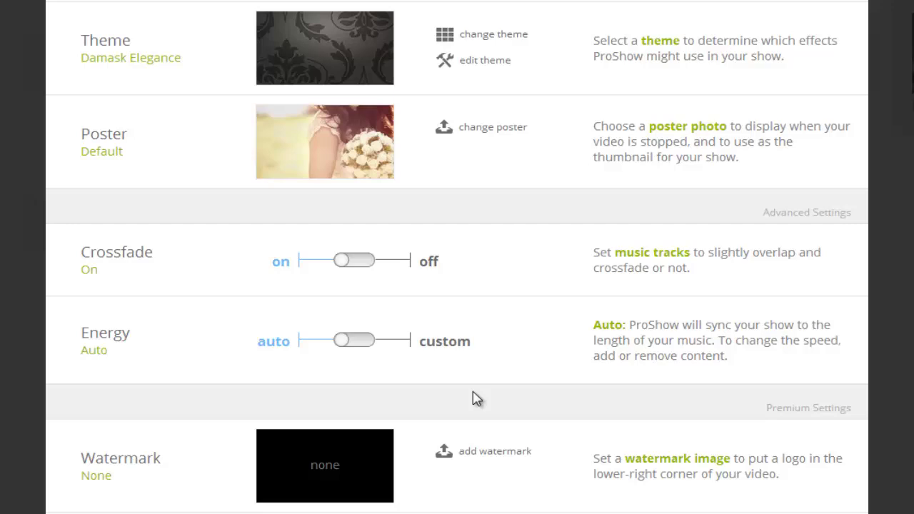
Step: Switch show energy from Auto to Custom, set the level near High, and finish
{"action": "left_click_drag", "start_coordinate": [345, 348], "coordinate": [369, 347]}
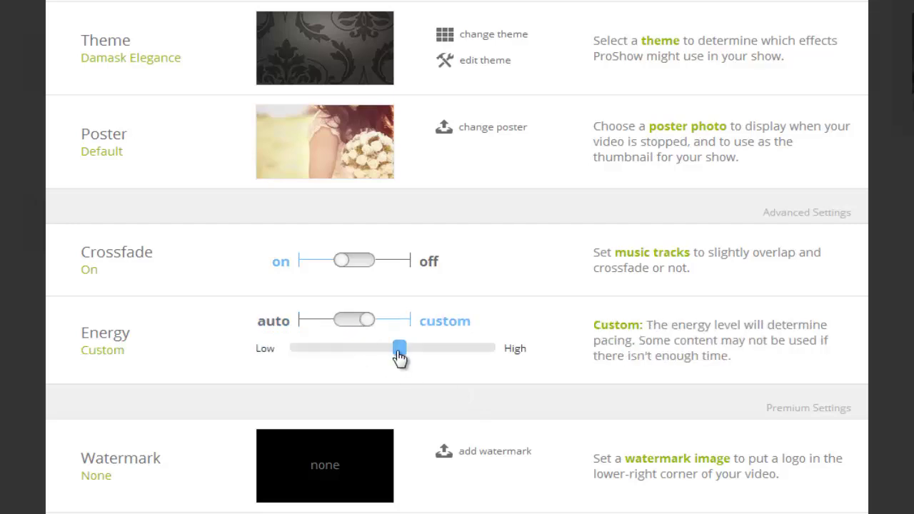
{"action": "left_click_drag", "start_coordinate": [402, 351], "coordinate": [470, 352]}
{"action": "left_click_drag", "start_coordinate": [483, 352], "coordinate": [464, 357]}
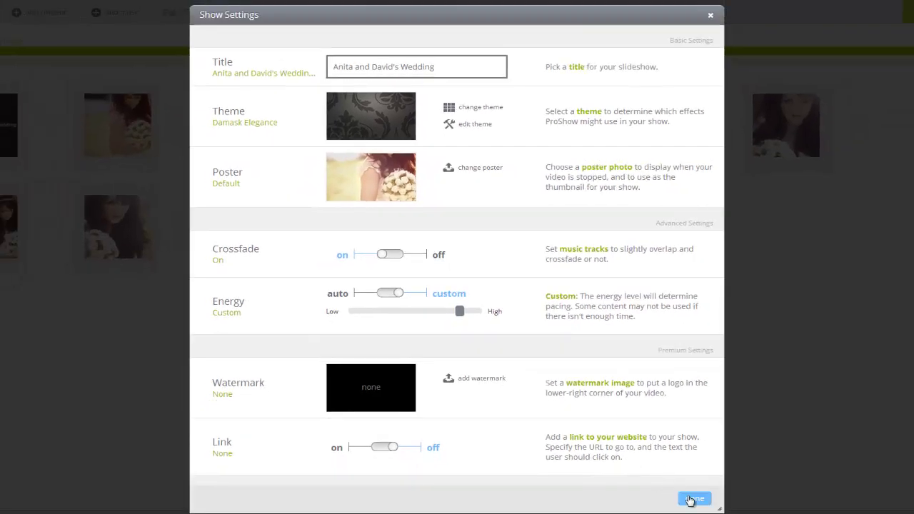
{"action": "left_click", "coordinate": [694, 498]}
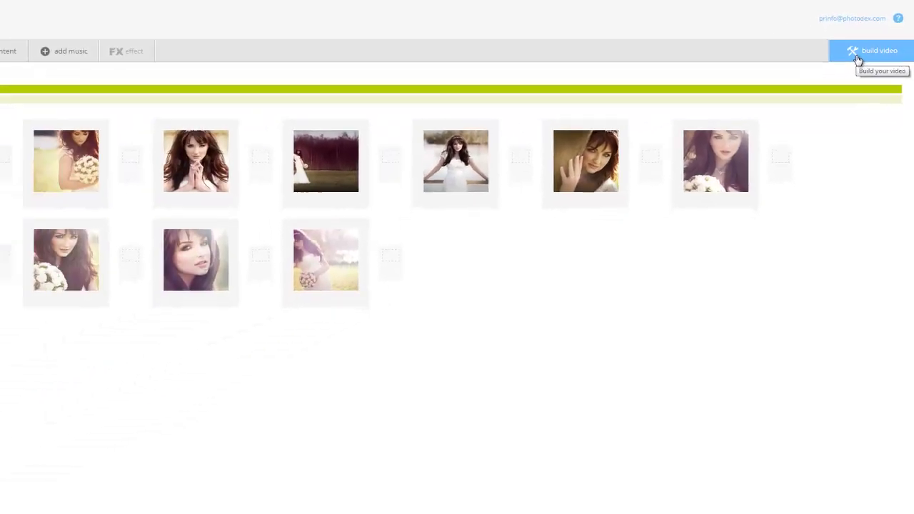
Step: Start the video build for the wedding slideshow from the build page
{"action": "left_click", "coordinate": [837, 81]}
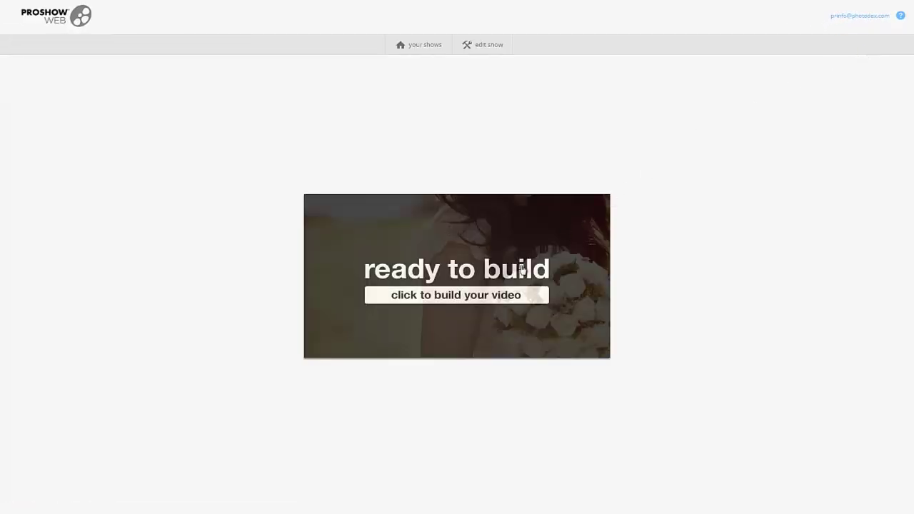
{"action": "left_click", "coordinate": [468, 299]}
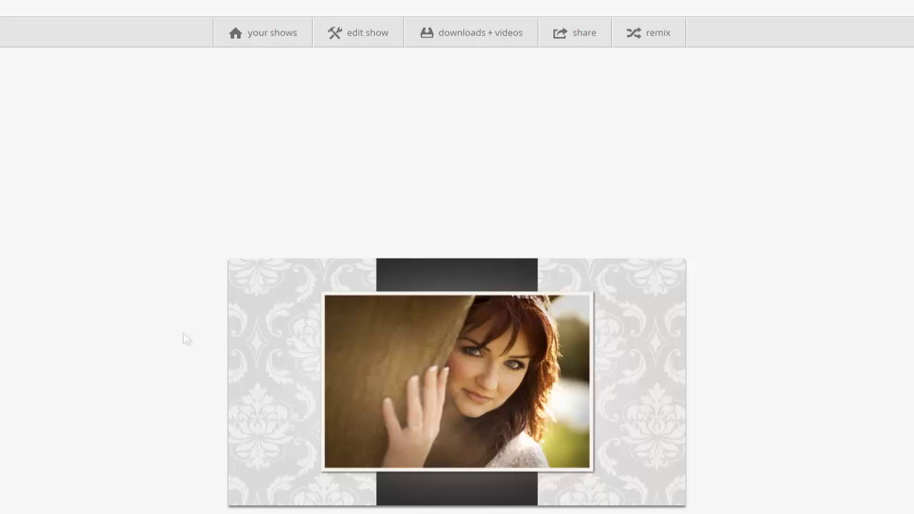
{"action": "left_click", "coordinate": [359, 42]}
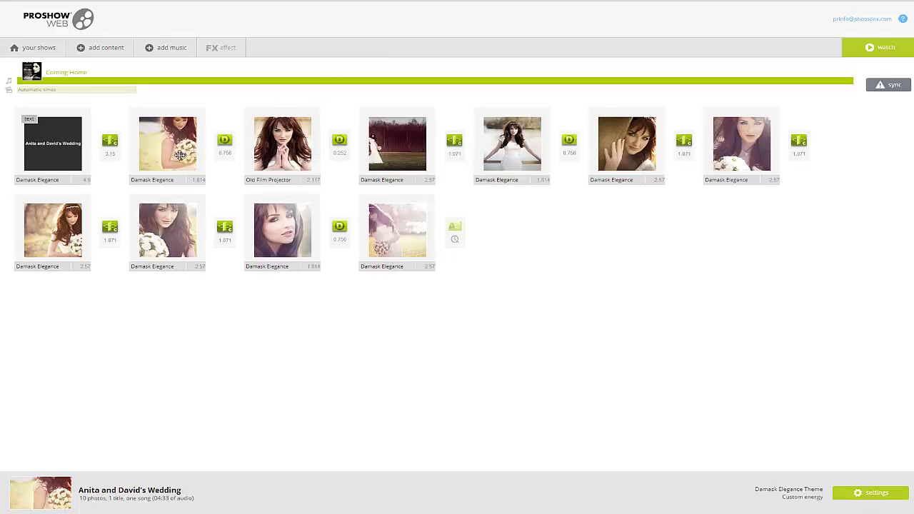
{"action": "left_click", "coordinate": [180, 155]}
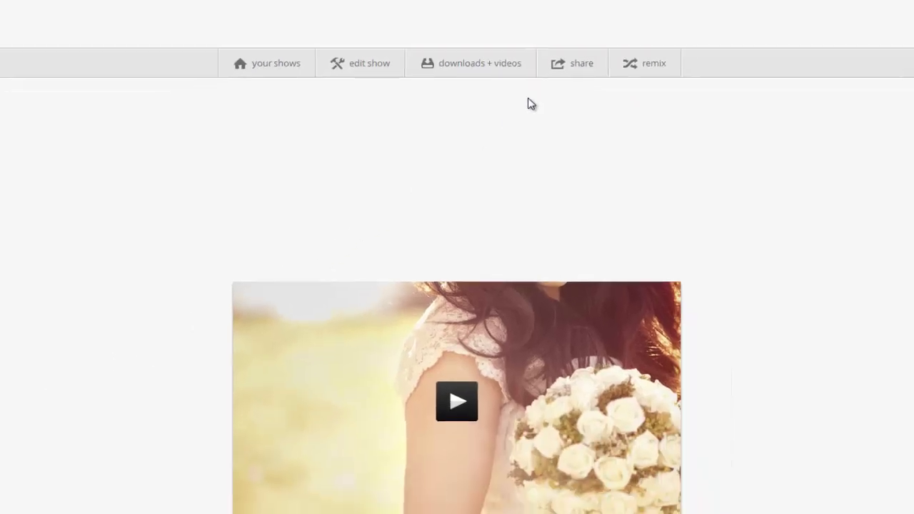
Step: Go to the sharing options, then to the Downloads + Videos format list
{"action": "left_click", "coordinate": [575, 63]}
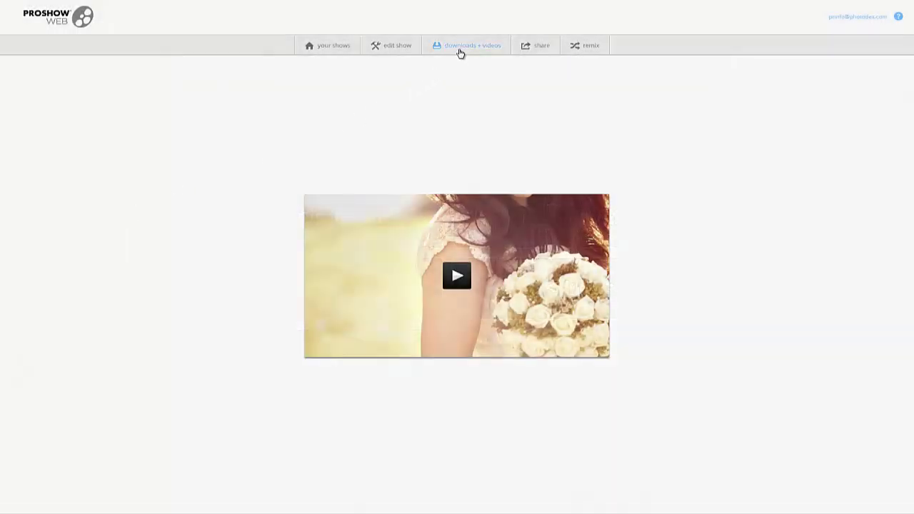
{"action": "left_click", "coordinate": [460, 51]}
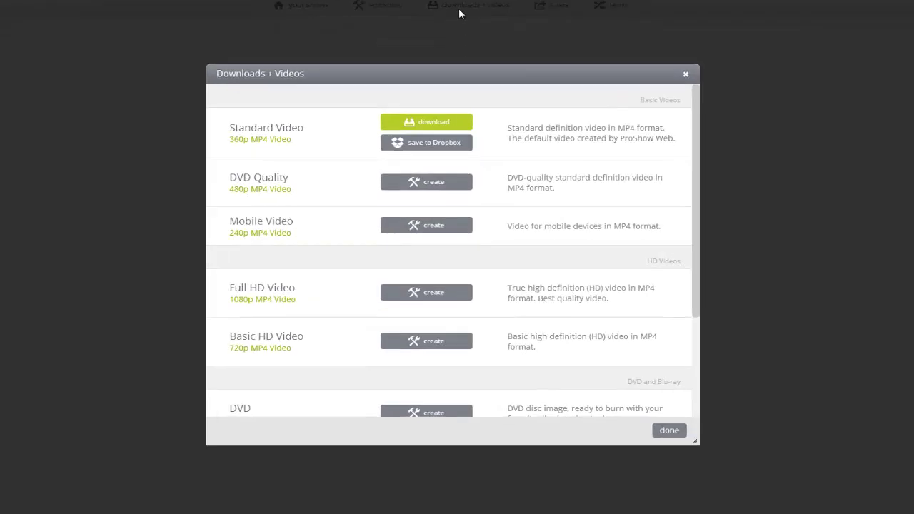